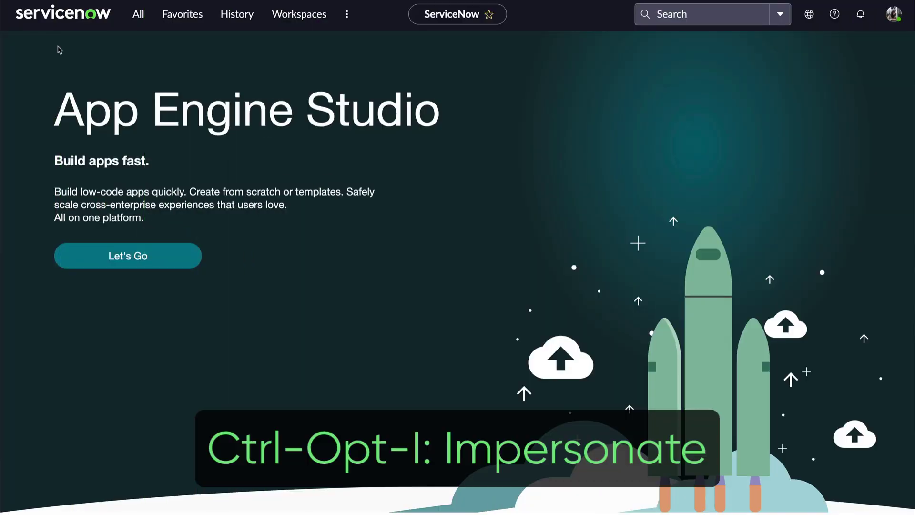
- Open and close the Impersonate user dialog, then open and dismiss global search with Ctrl+Alt+G
key("ctrl+alt+i")
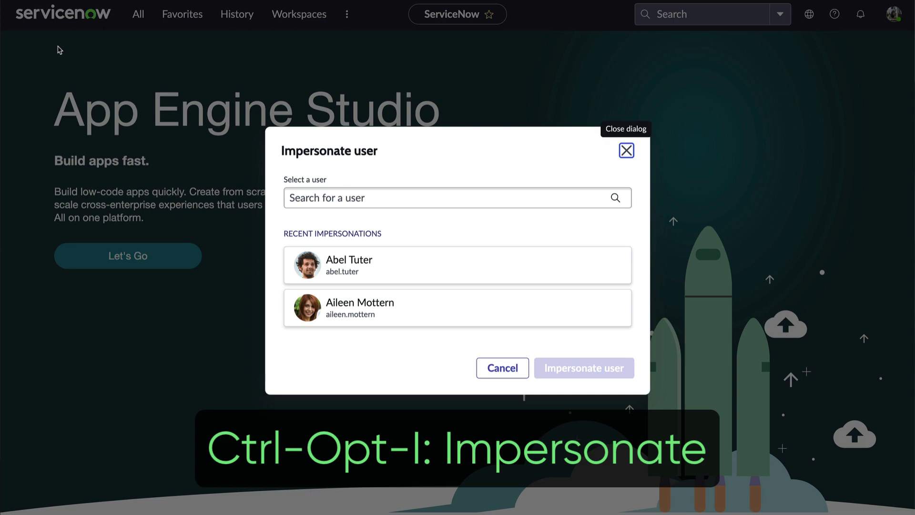
left_click(626, 150)
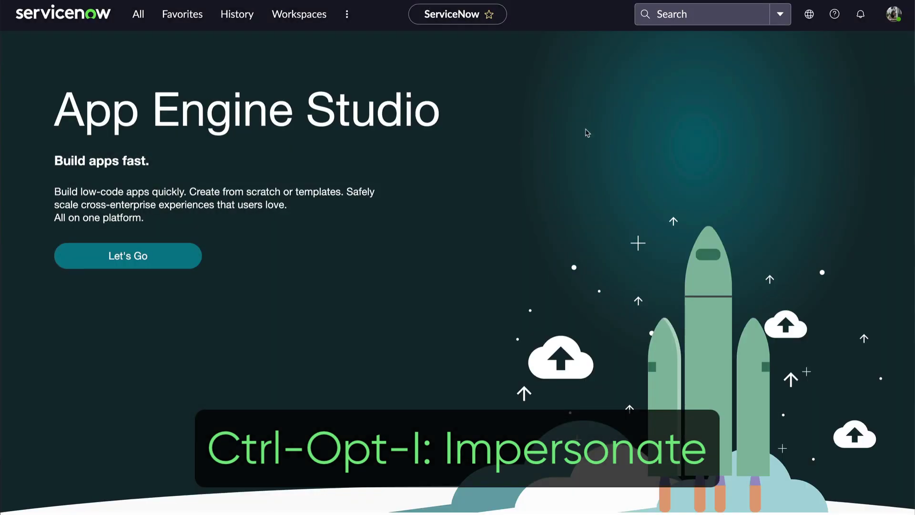
key("ctrl+alt+g")
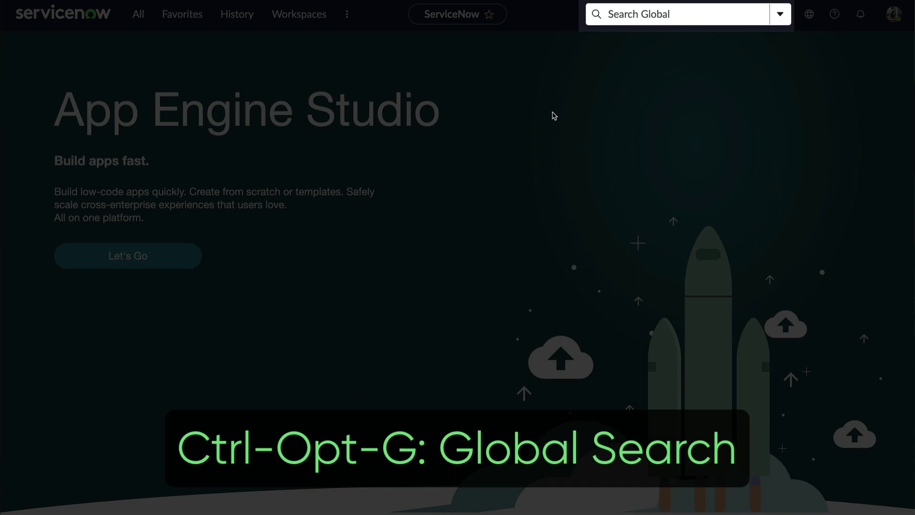
key("Escape")
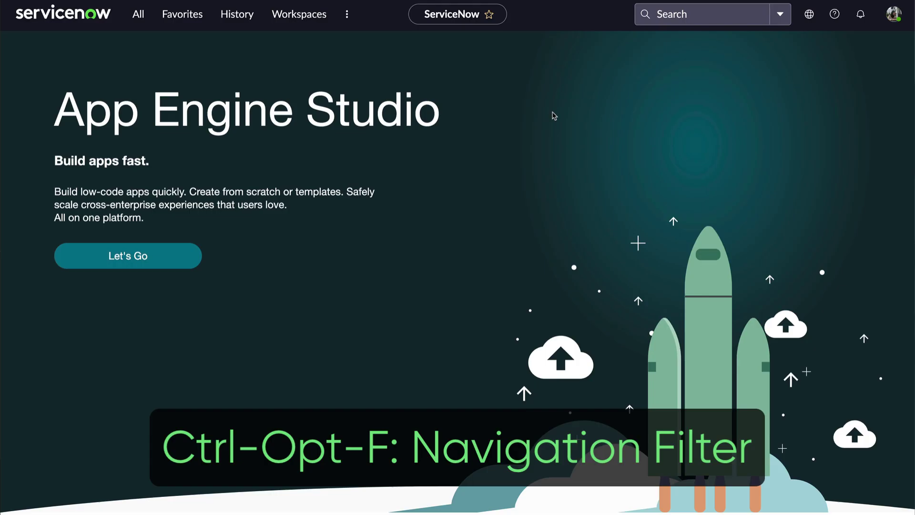
- Demo the Ctrl+Alt+F, C and P shortcuts, pinning and unpinning the All menu along the way
key("ctrl+alt+f")
key("ctrl+alt+c")
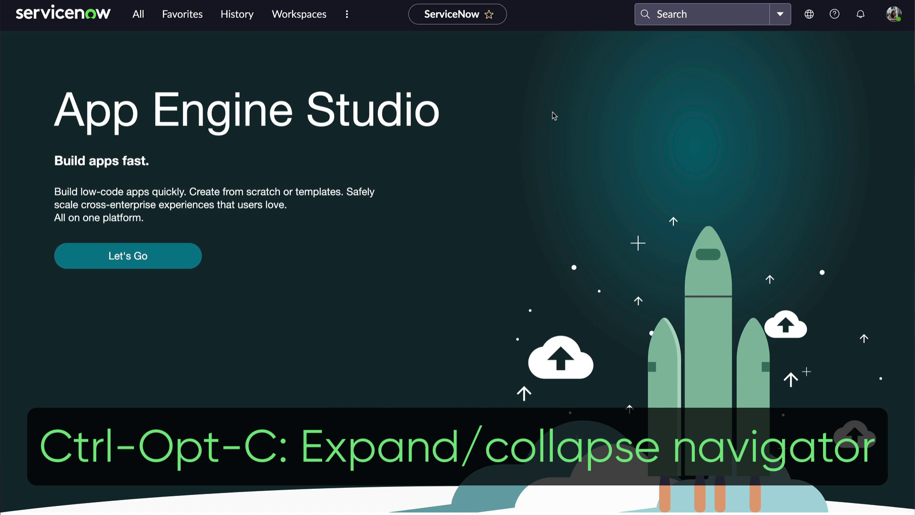
key("ctrl+alt+c")
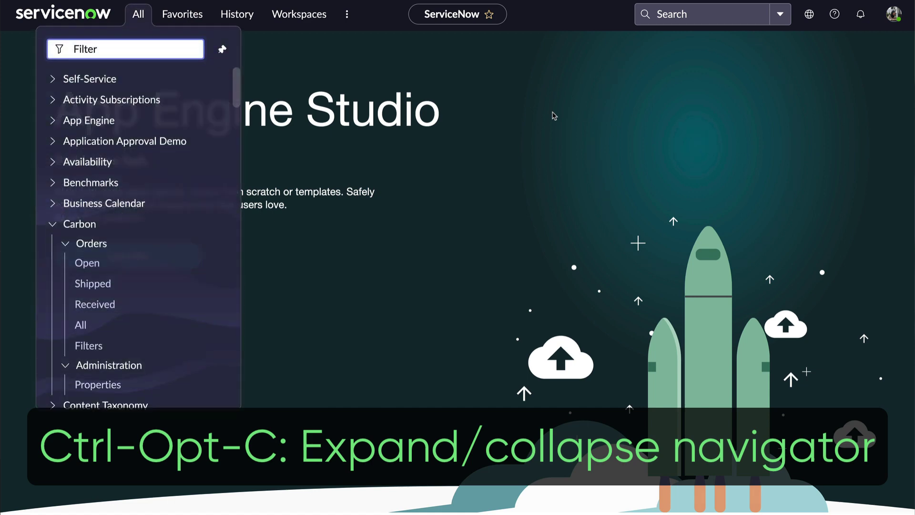
left_click(223, 50)
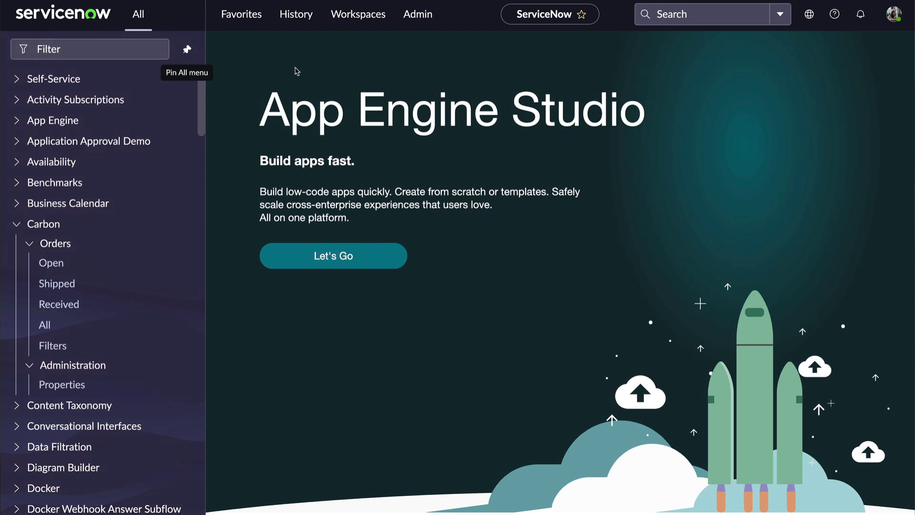
left_click(266, 45)
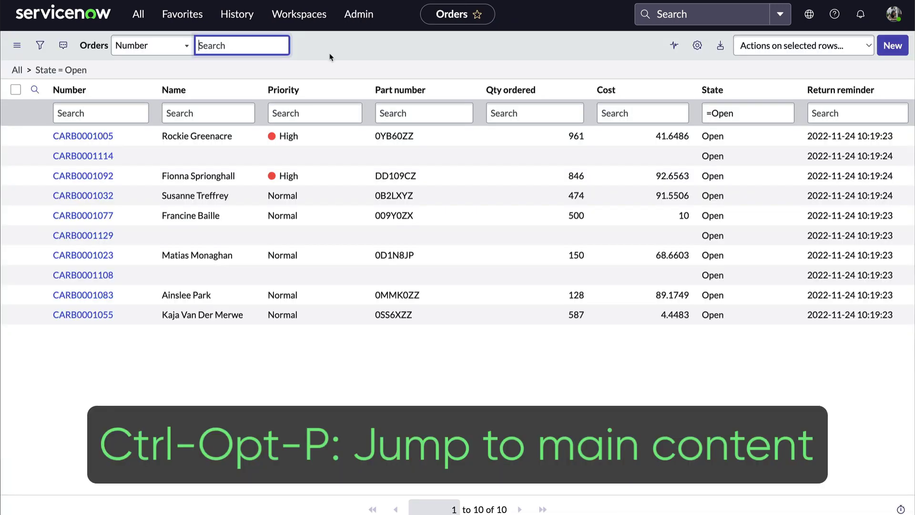
key("ctrl+alt+p")
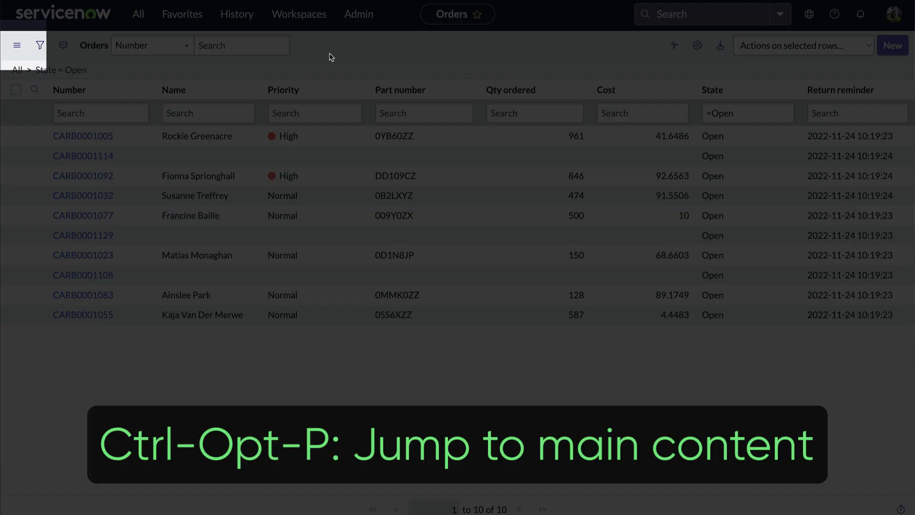
key("Tab")
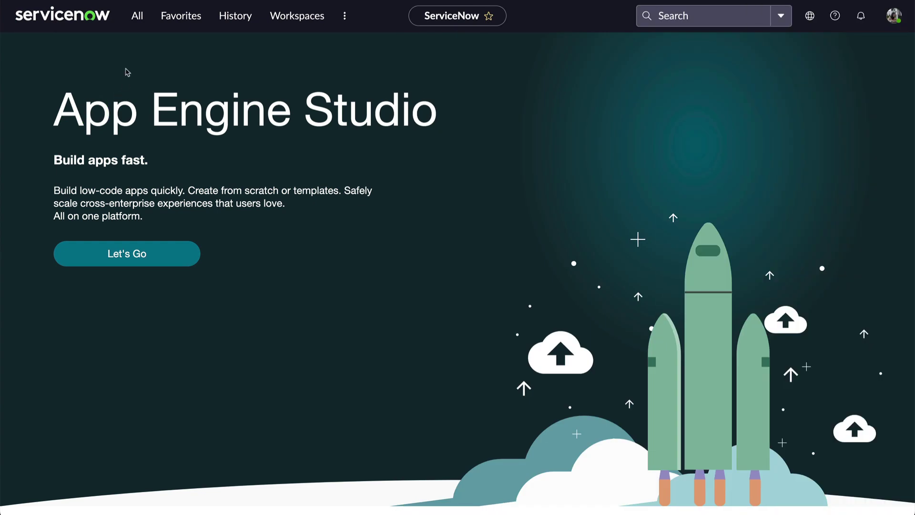
- Open User Preferences from the All menu and filter Name by glide.ui.keyboard.shortcuts
left_click(138, 17)
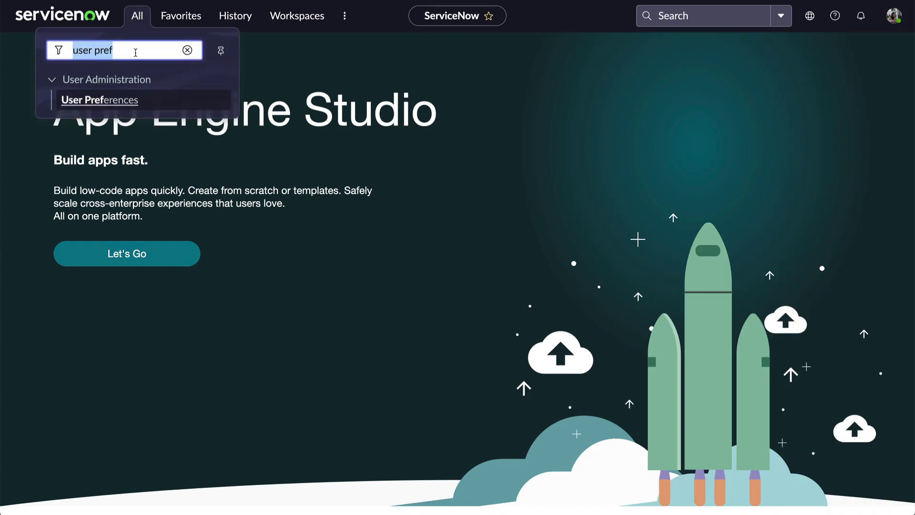
left_click(120, 101)
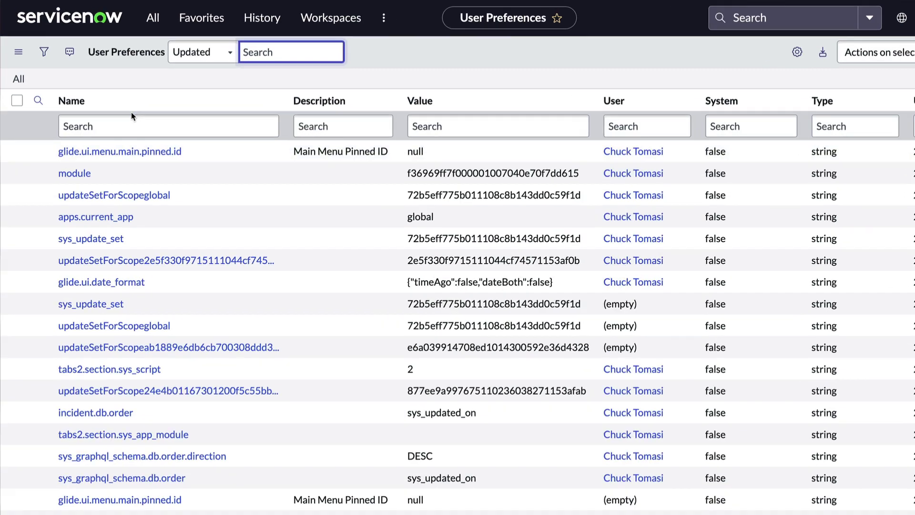
left_click(115, 110)
type("gli")
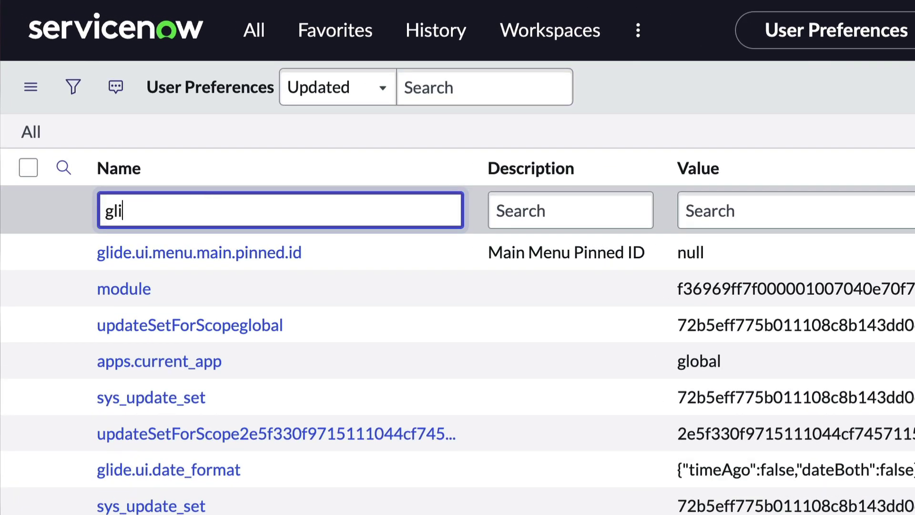
type("de.ui.ke")
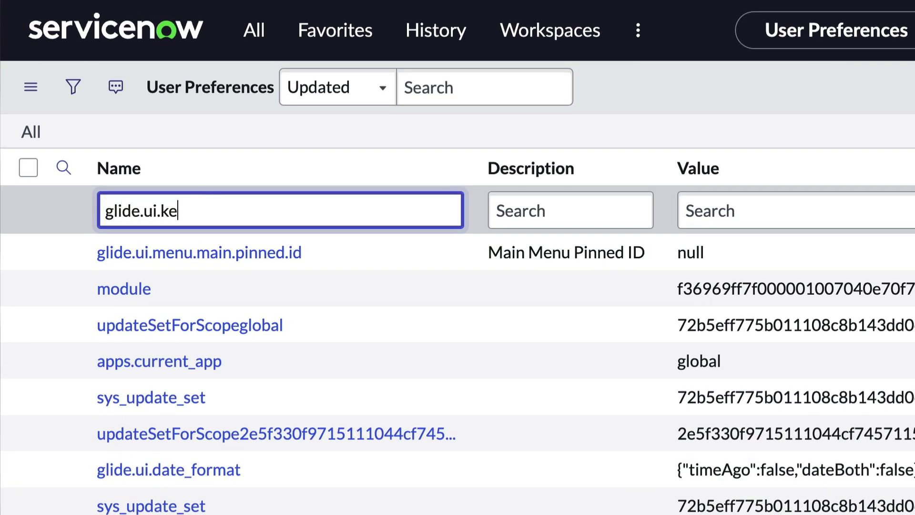
type("yboard.shortcu")
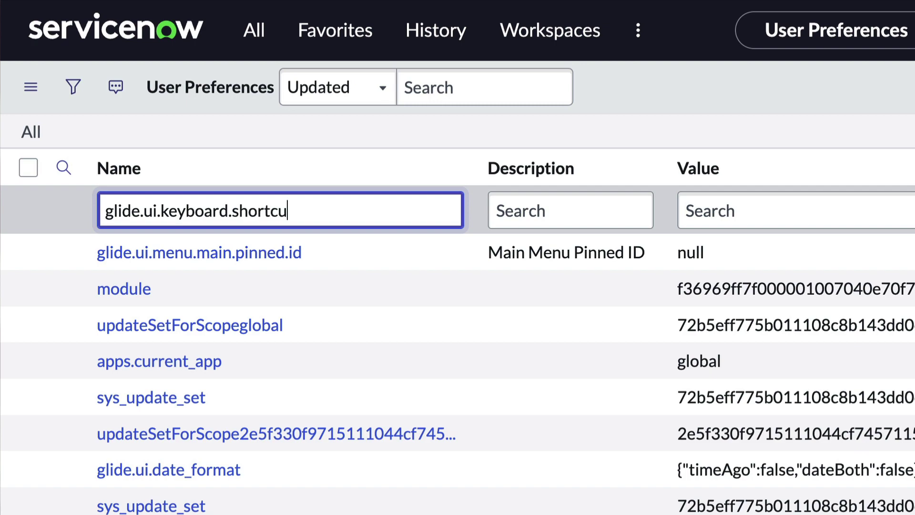
type("ts")
key("Return")
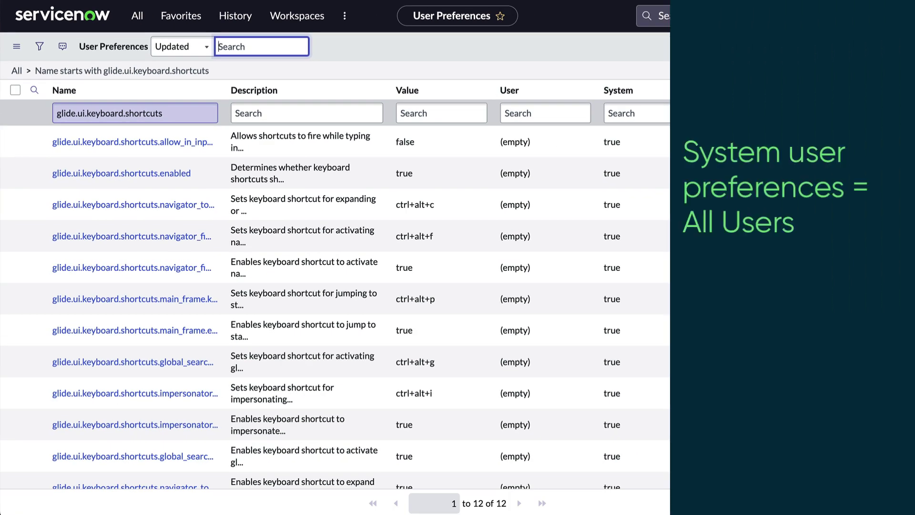
left_click(632, 175)
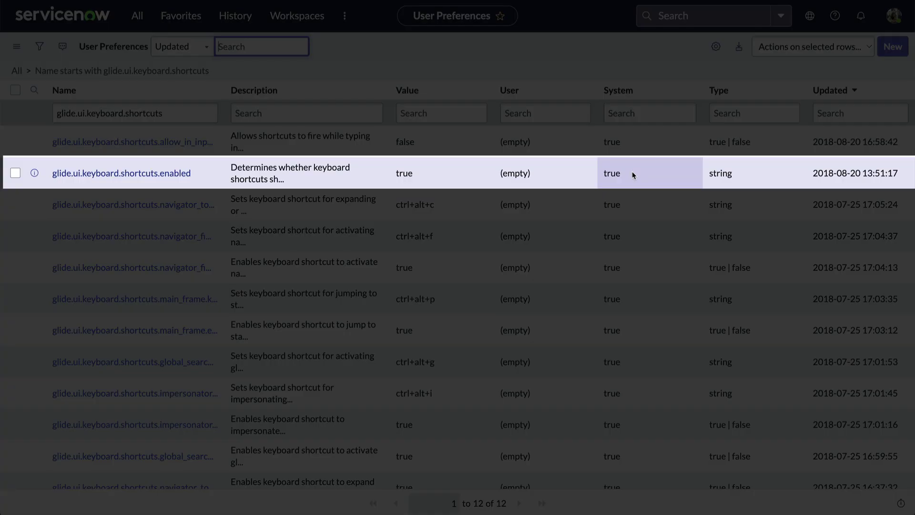
left_click(632, 171)
left_click(570, 173)
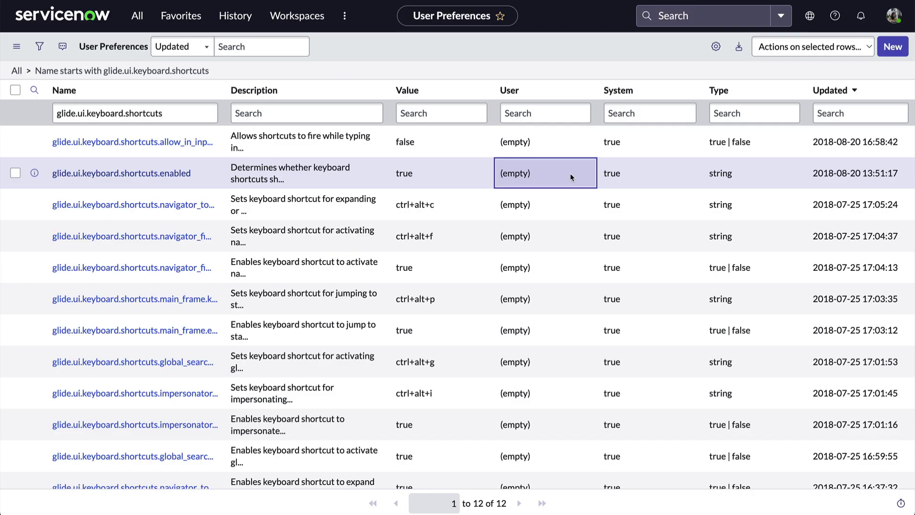
left_click(208, 180)
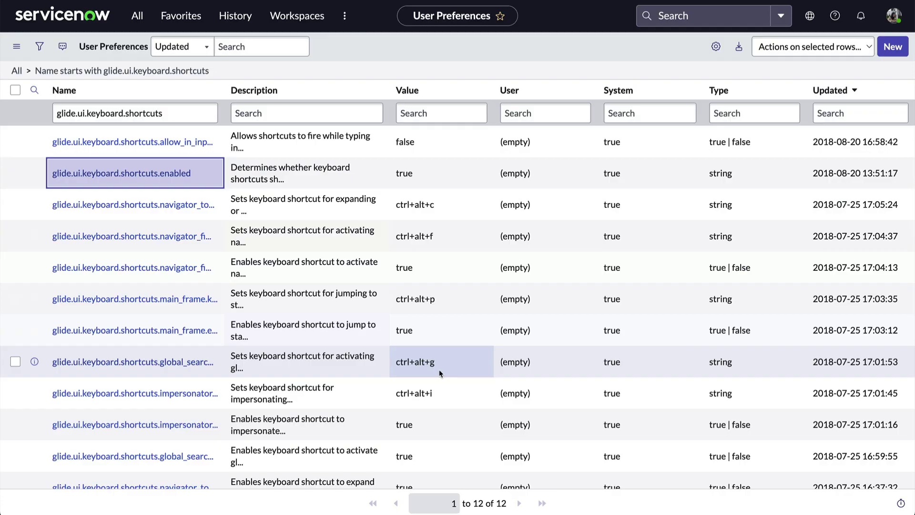
double_click(438, 397)
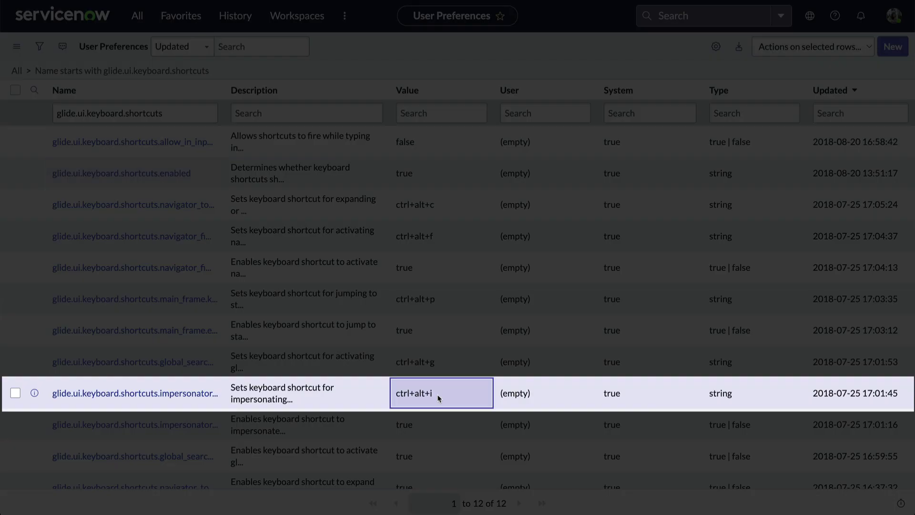
key("Escape")
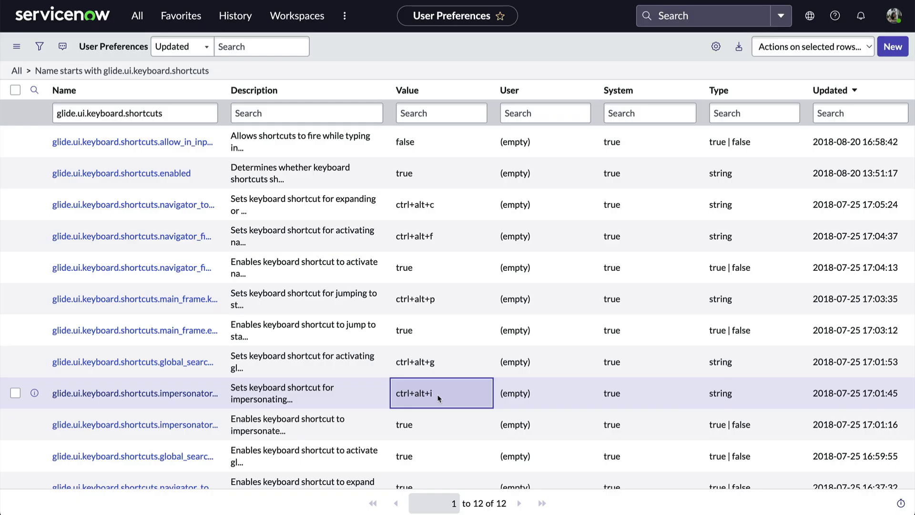
- In impersonator.key_combo, clear System, assign yourself, change Value to ctrl+alt+t, and Insert it
left_click(204, 397)
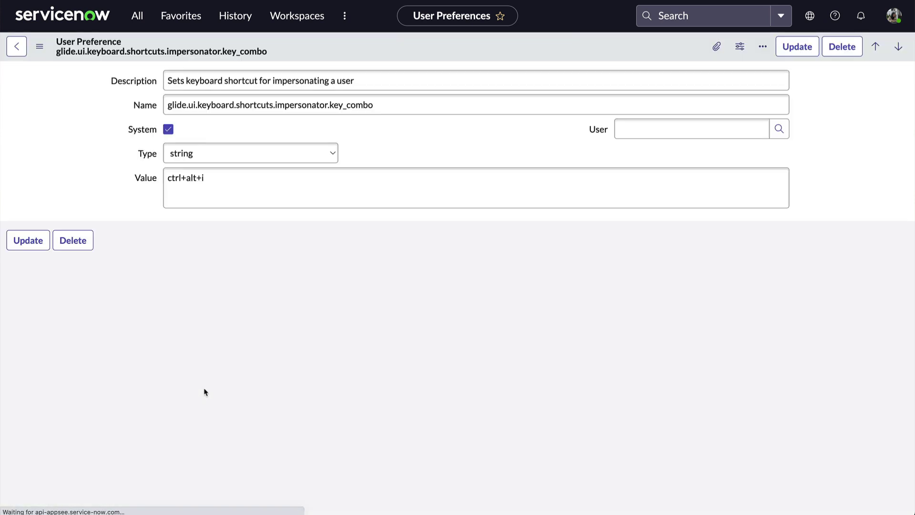
left_click(169, 129)
left_click(637, 128)
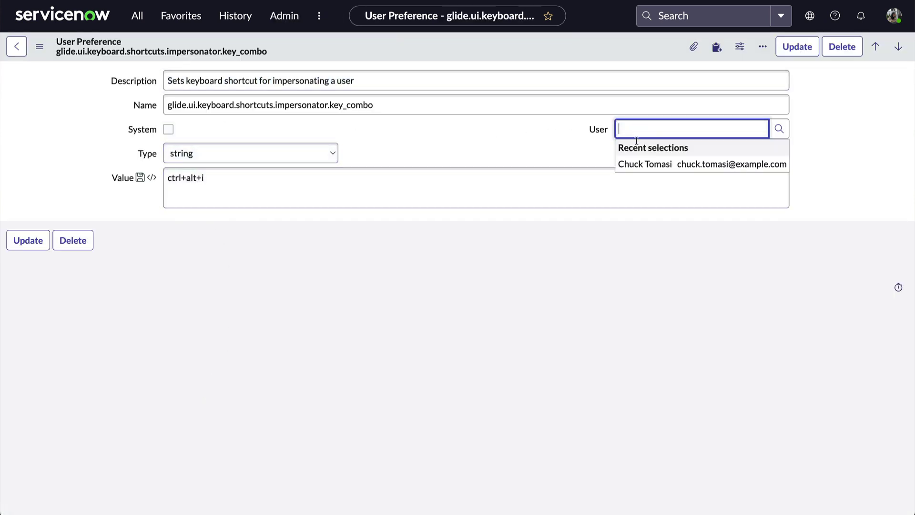
left_click(653, 166)
left_click(320, 183)
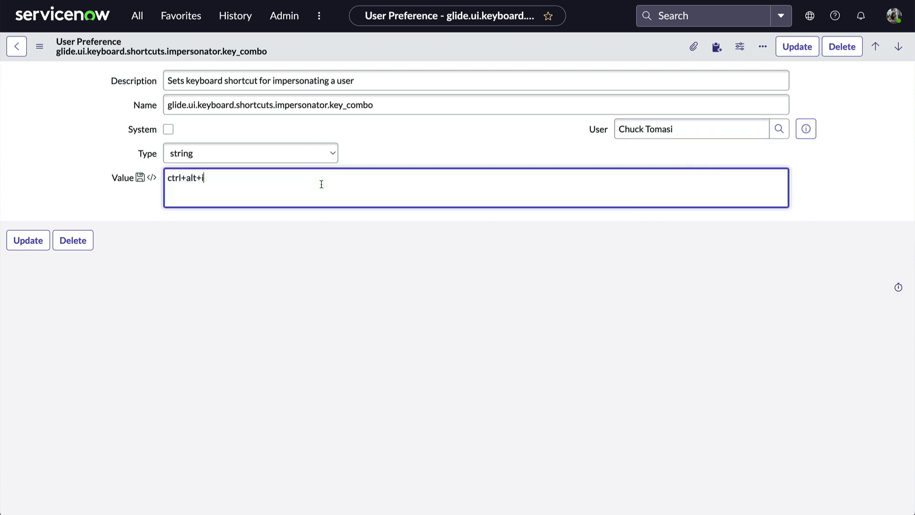
key("BackSpace")
type("t")
left_click(40, 47)
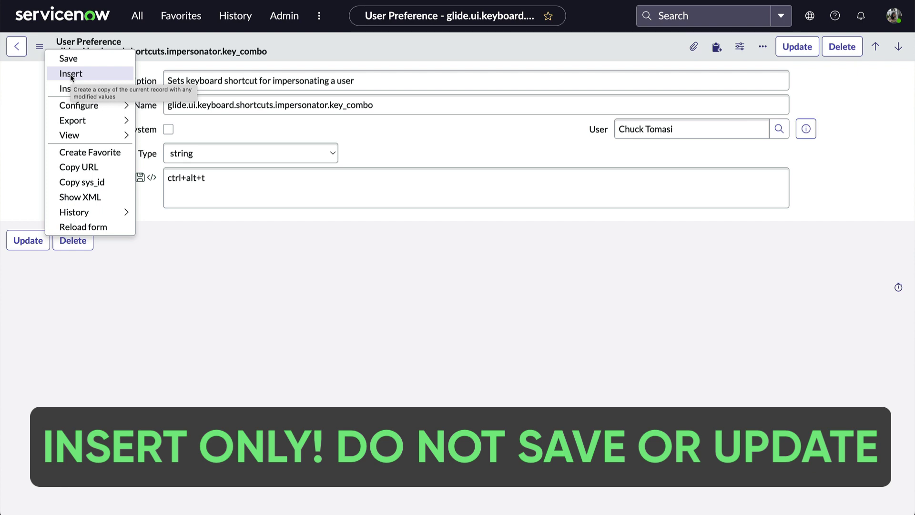
left_click(71, 74)
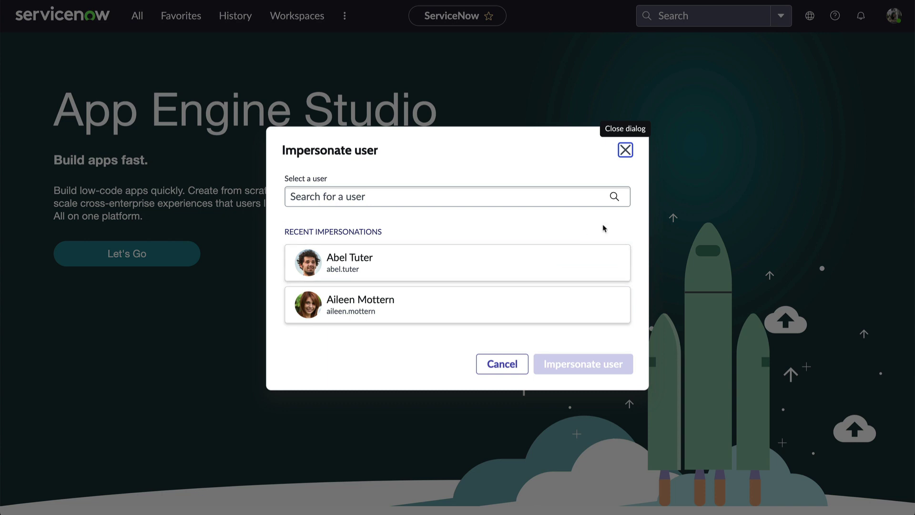
- Close the Impersonate user dialog opened by the new ctrl+alt+t shortcut
left_click(625, 152)
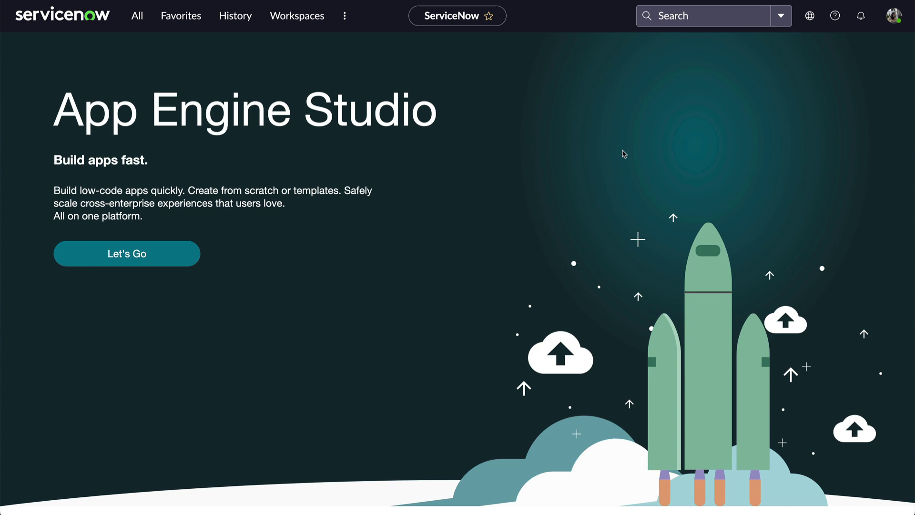